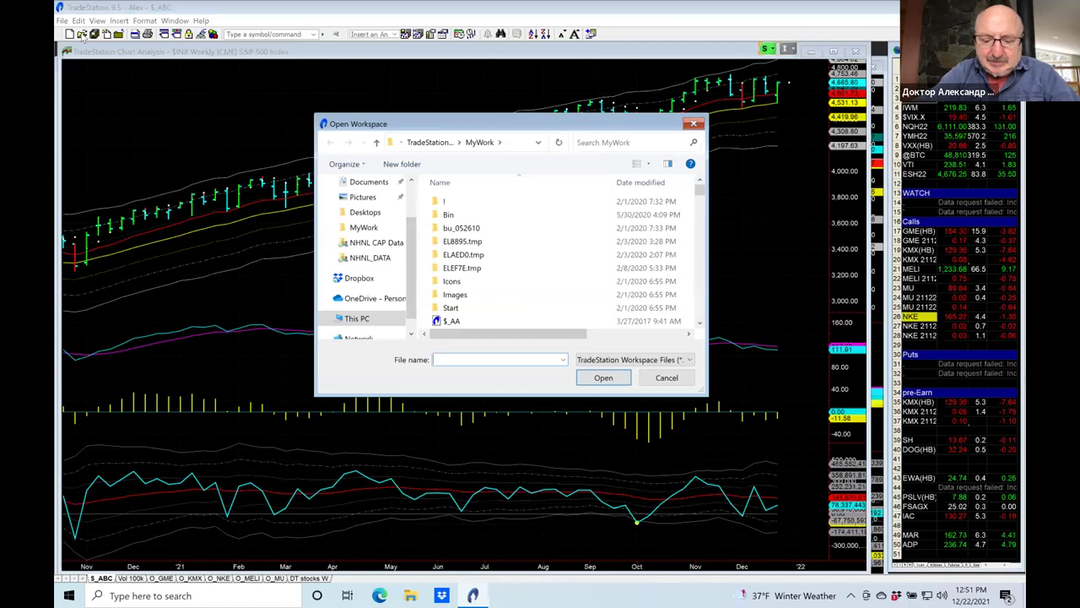
Open the NHNL white_52w_Auto workspace, view its New High–New Low charts, and close that workspace again
text(n)
key(Down)
key(Down)
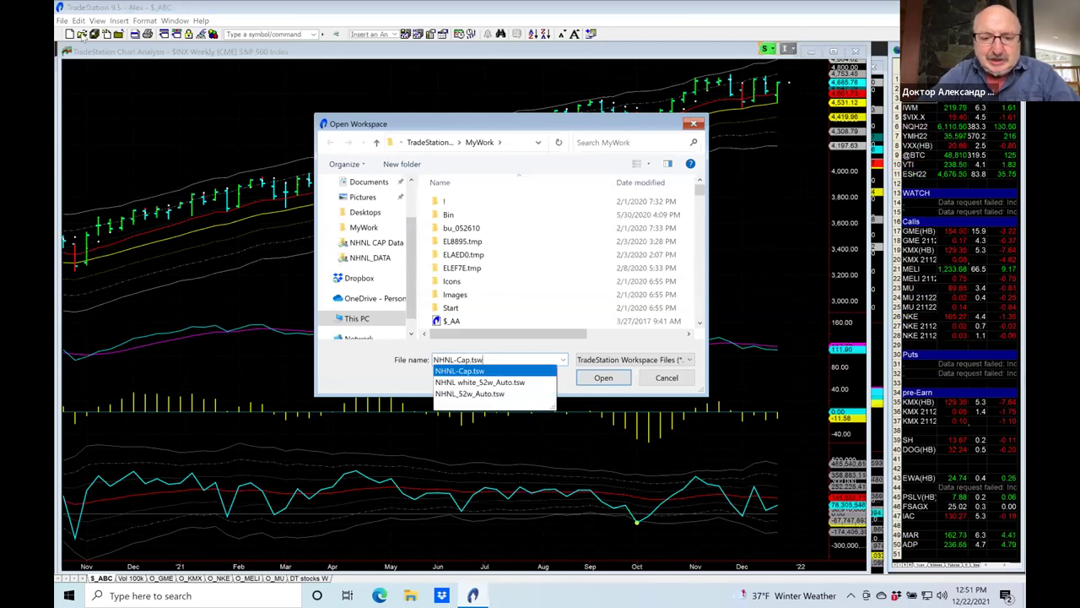
key(Return)
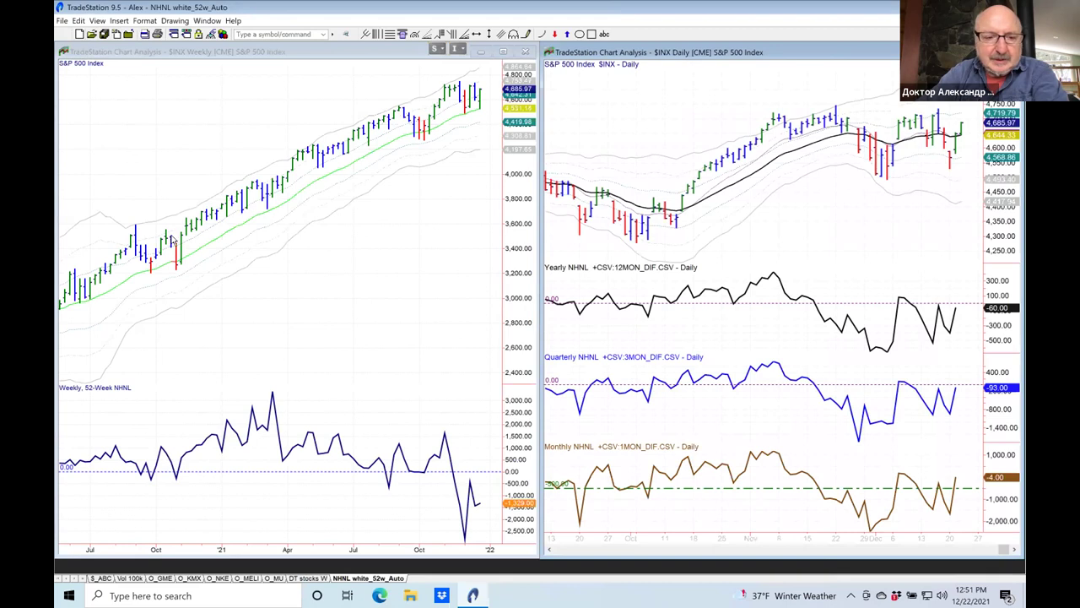
mouse_move(424, 10)
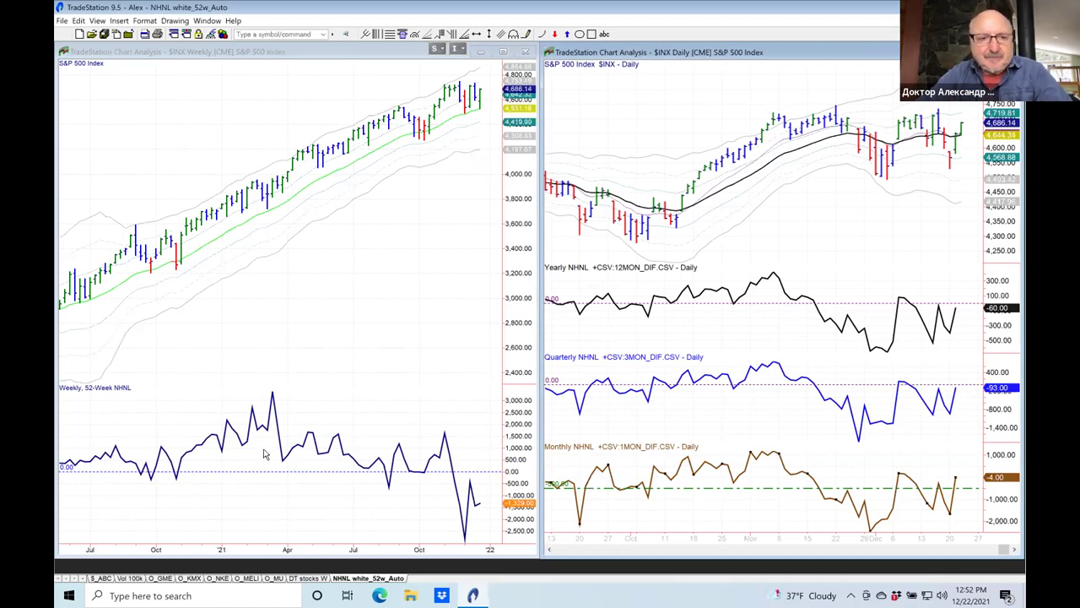
click(129, 34)
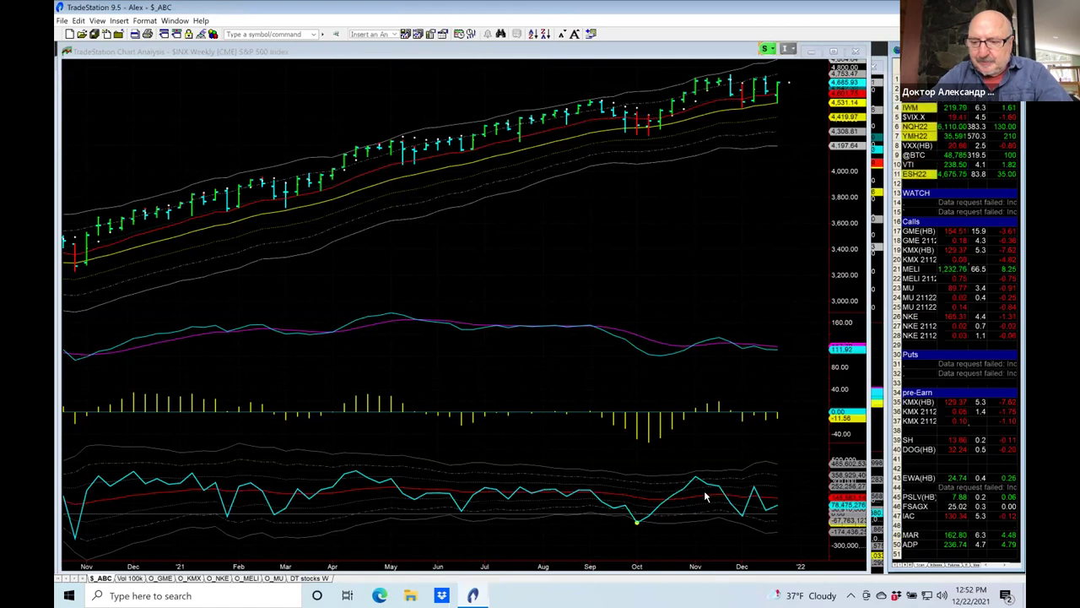
Chart PSLV from the watchlist and examine its weekly chart and its daily chart
click(906, 494)
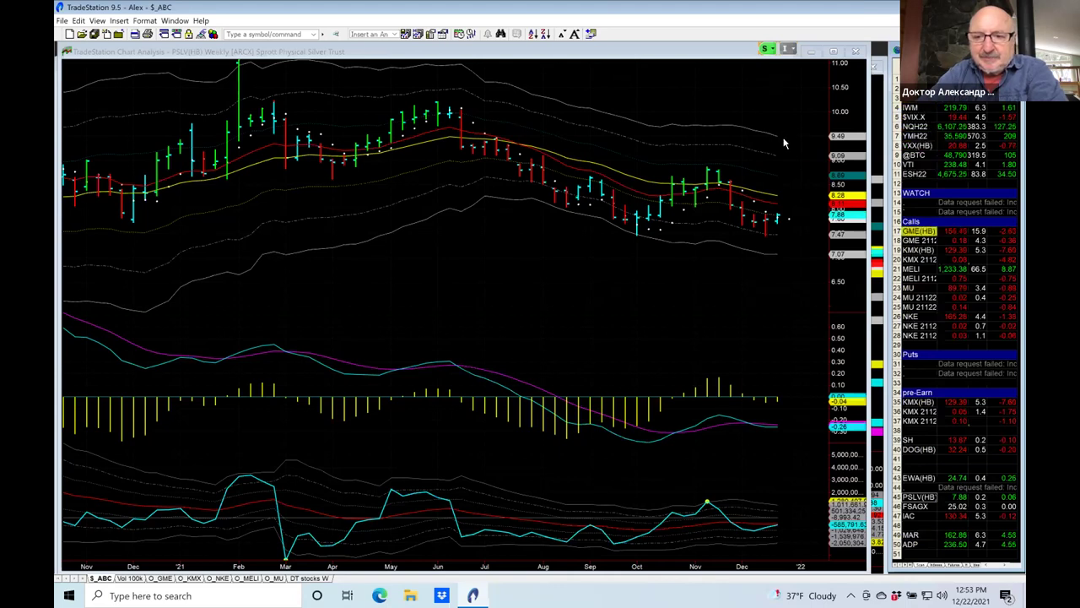
click(736, 265)
scroll(736, 265, left, 5)
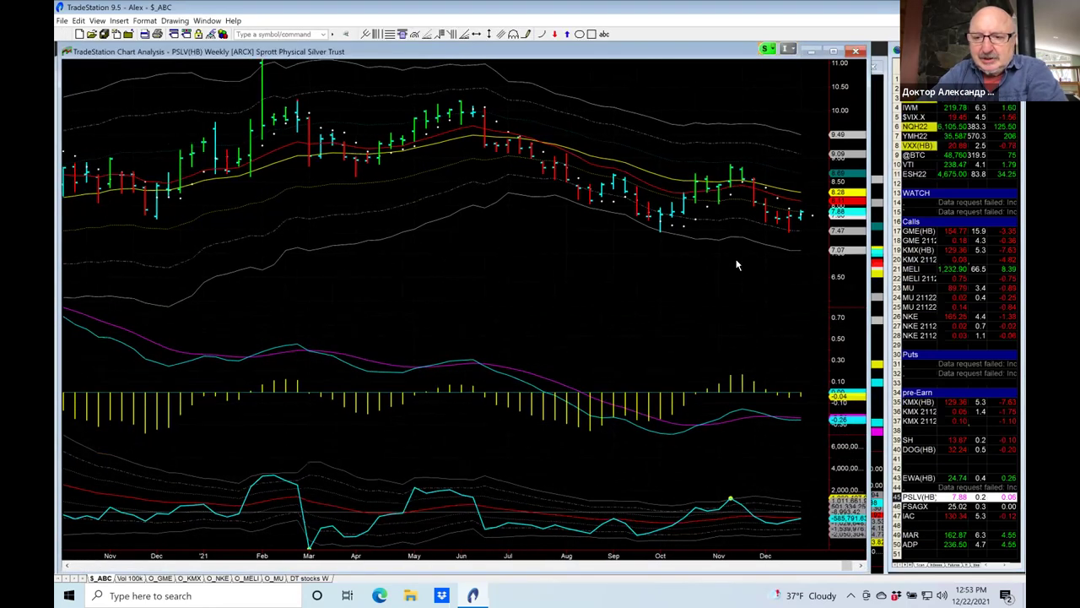
scroll(735, 265, left, 1)
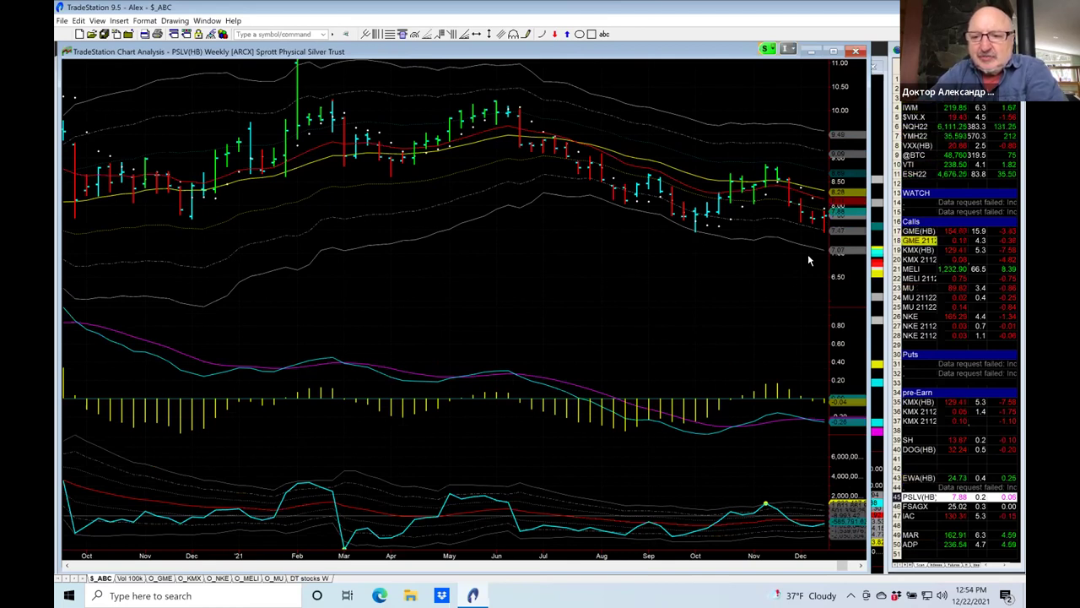
scroll(808, 260, down, 2)
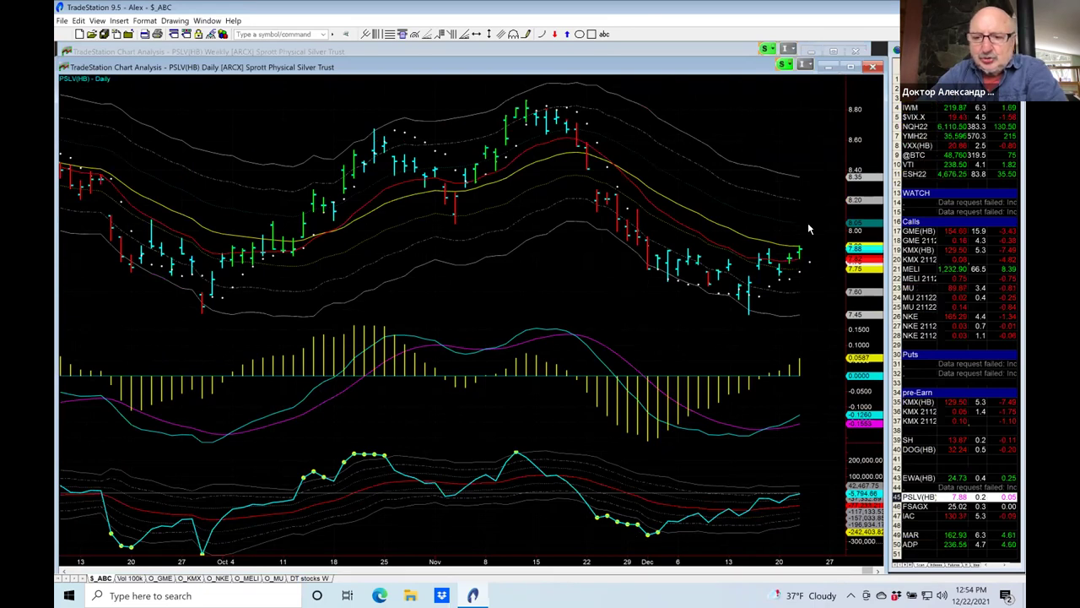
click(746, 56)
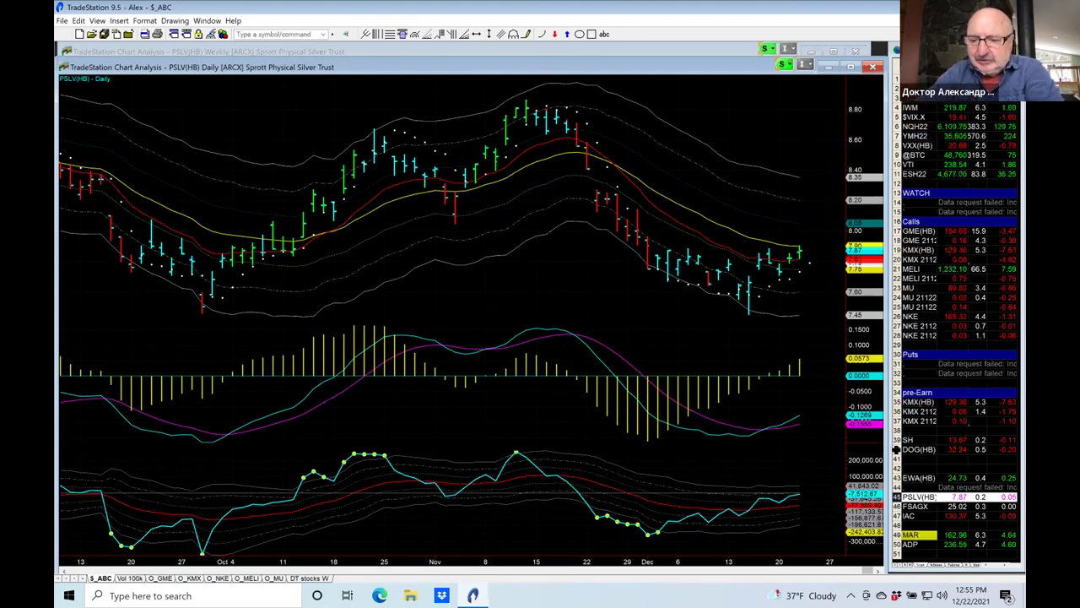
Chart IAC from the watchlist and draw a horizontal line at about 123.61 across the lows of its daily chart
click(905, 515)
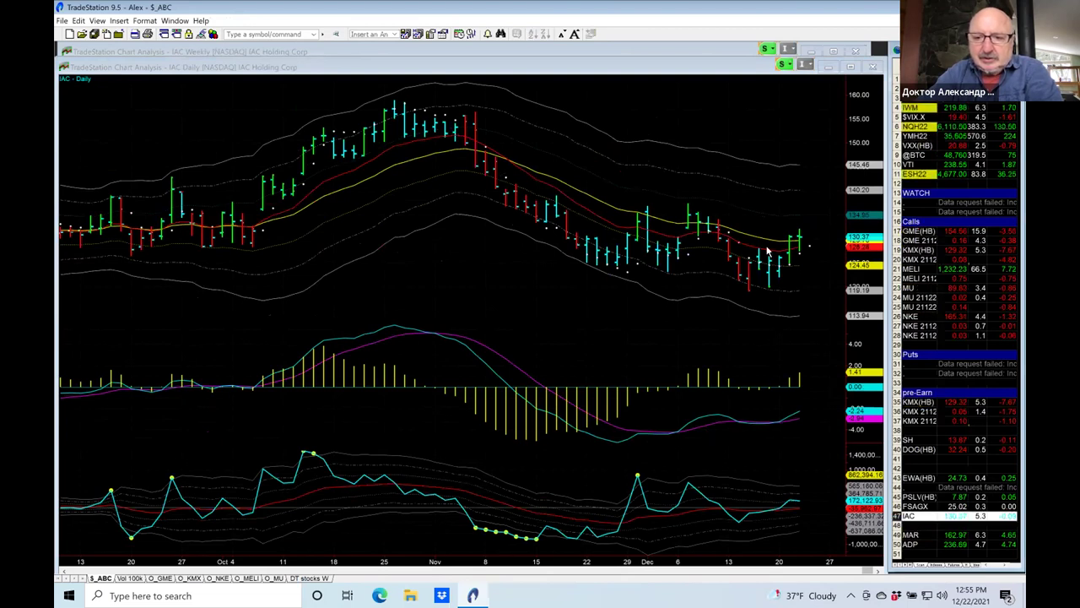
click(771, 117)
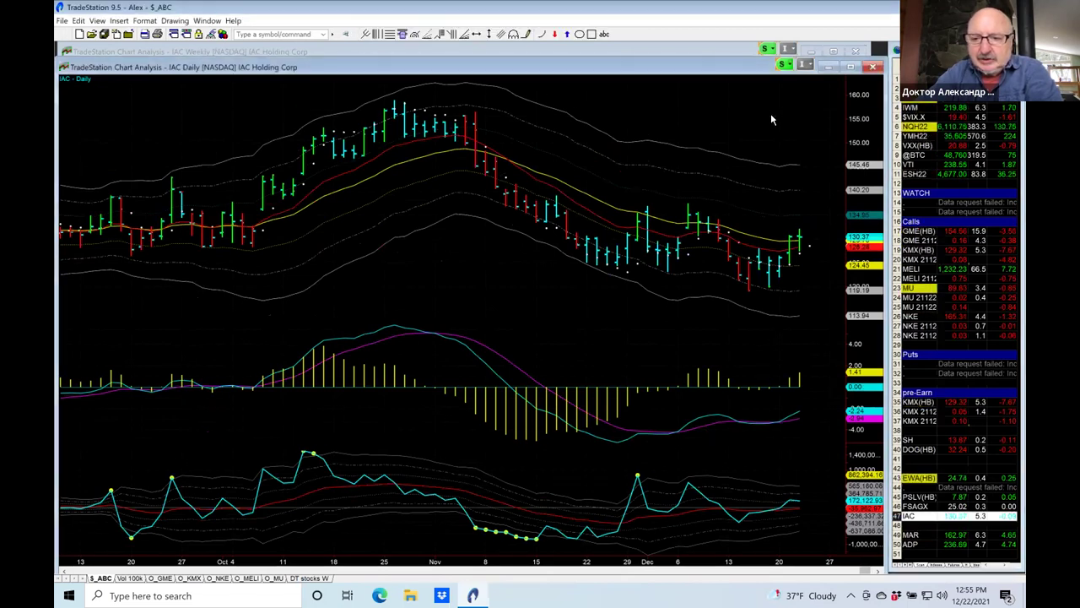
scroll(771, 113, up, 2)
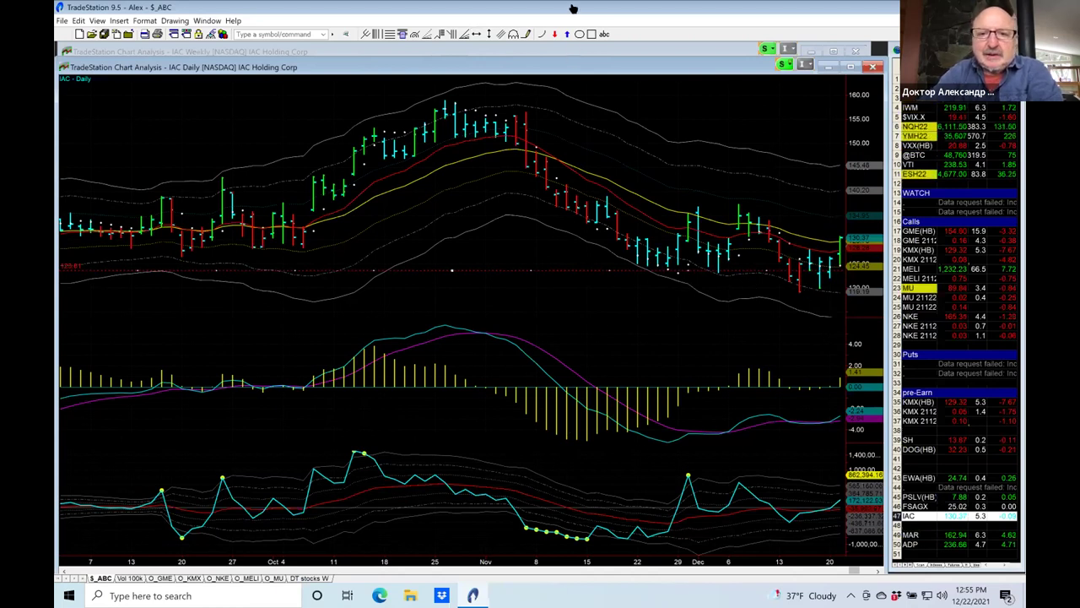
Mark the negative November and mid-December MACD histogram bars on the daily IAC chart with two rectangles
mouse_move(567, 7)
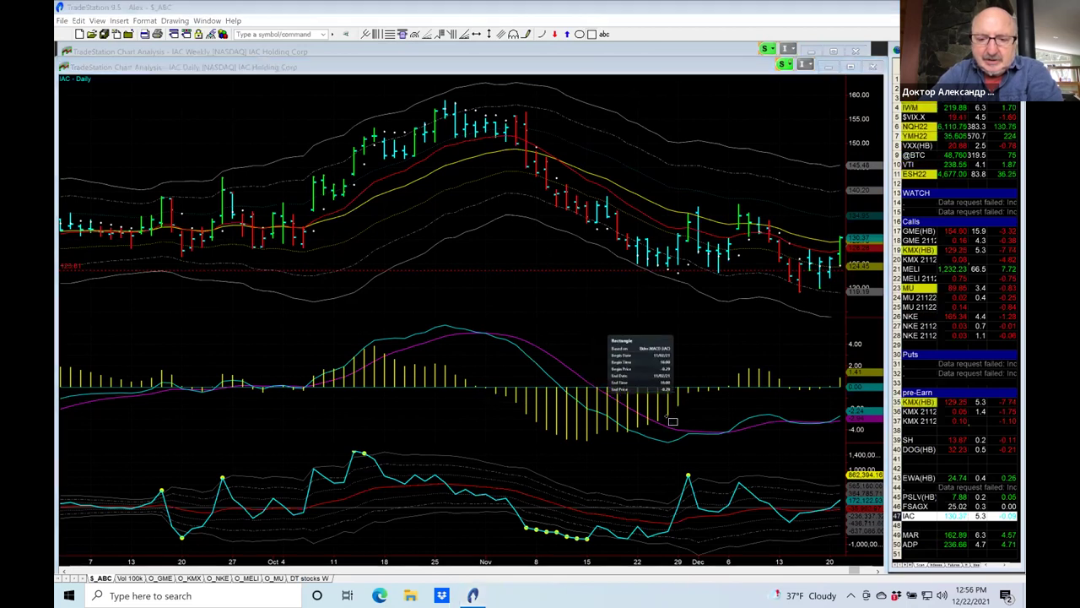
click(667, 433)
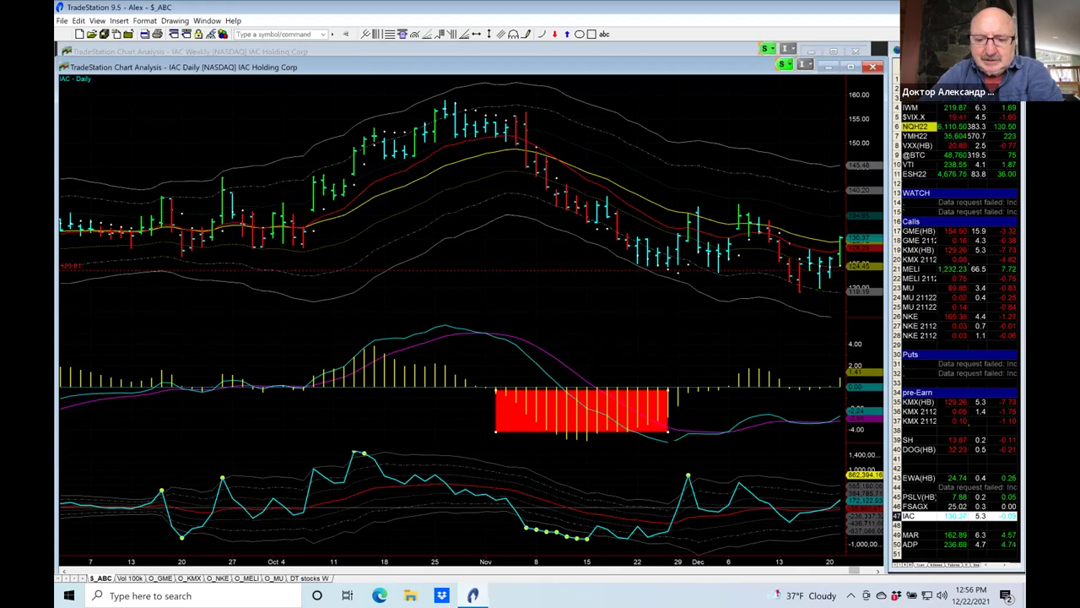
key(Delete)
key(ctrl+z)
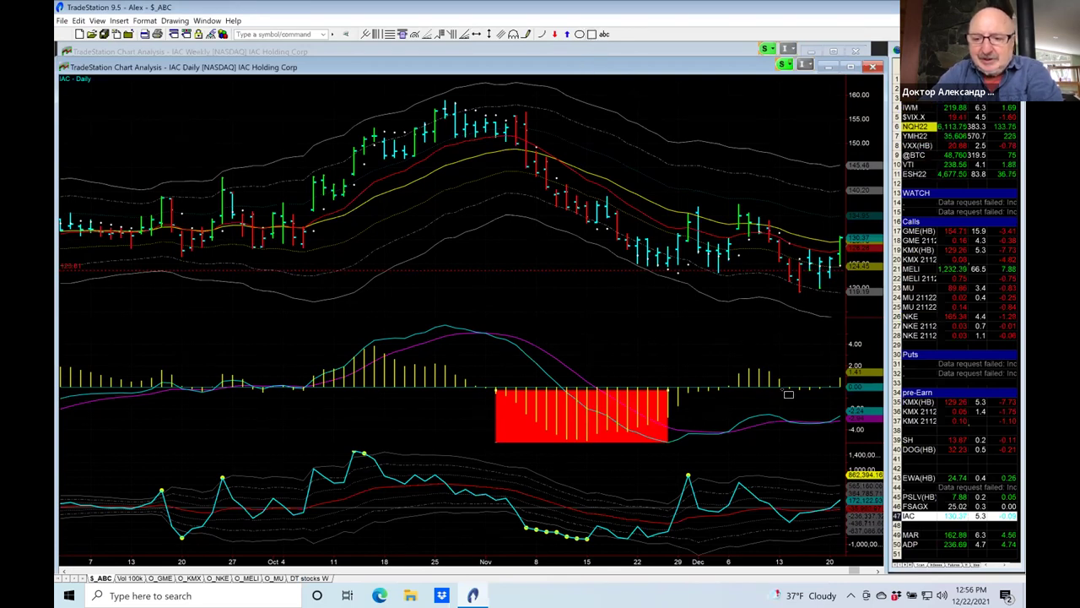
mouse_move(780, 382)
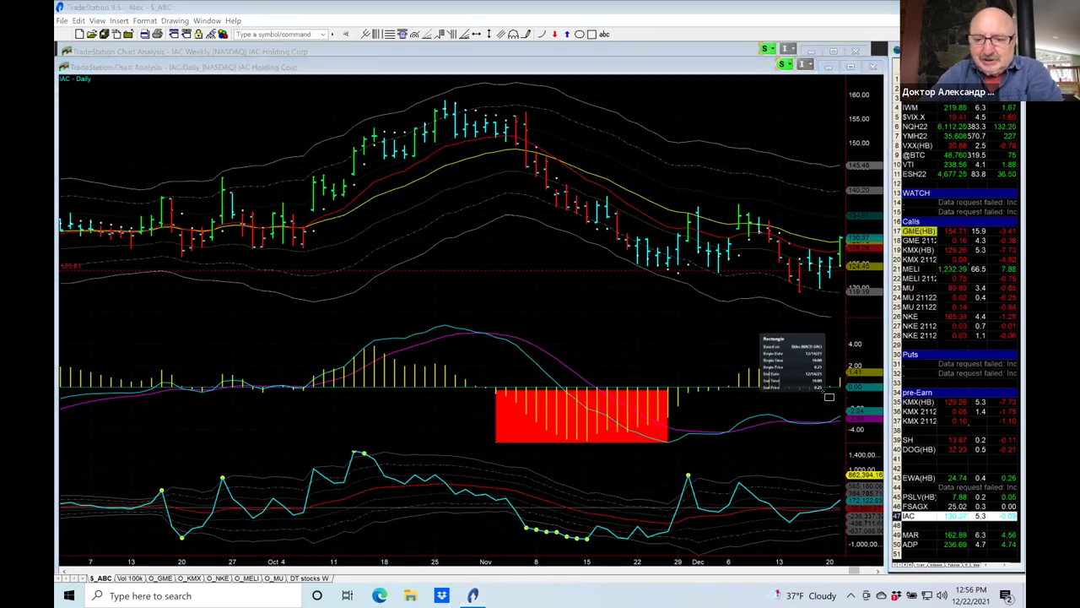
drag(788, 384, 827, 403)
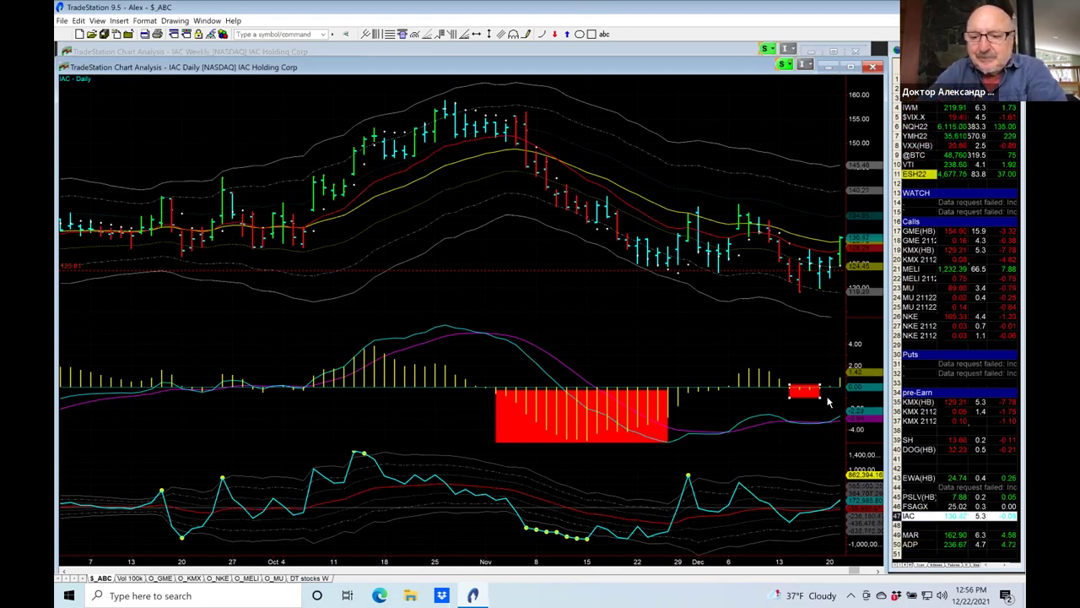
click(873, 572)
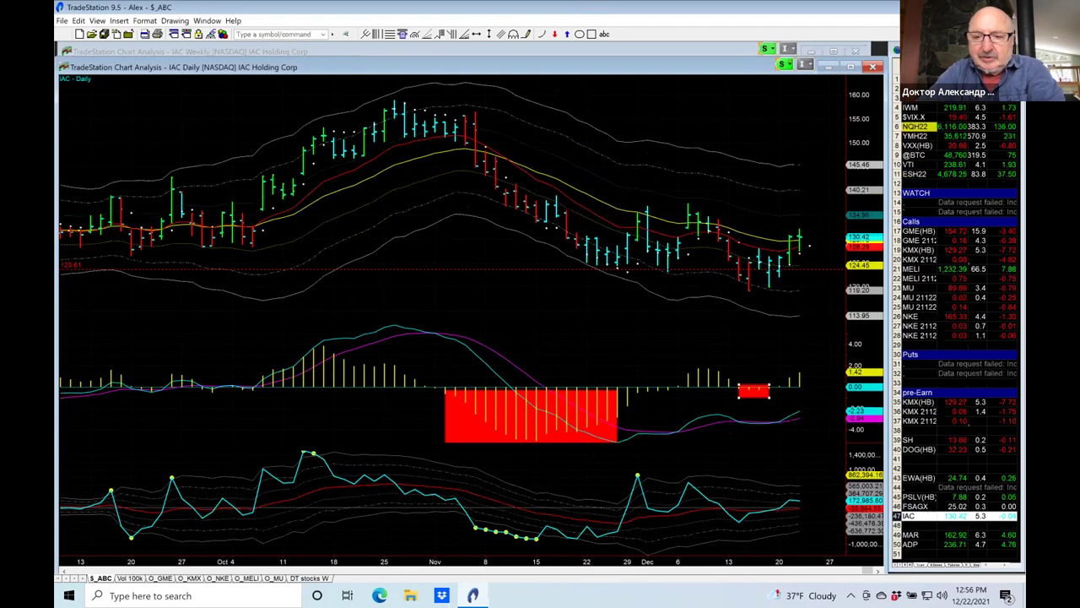
Draw a horizontal line at about 122.47 across the lows of the weekly IAC chart
click(730, 49)
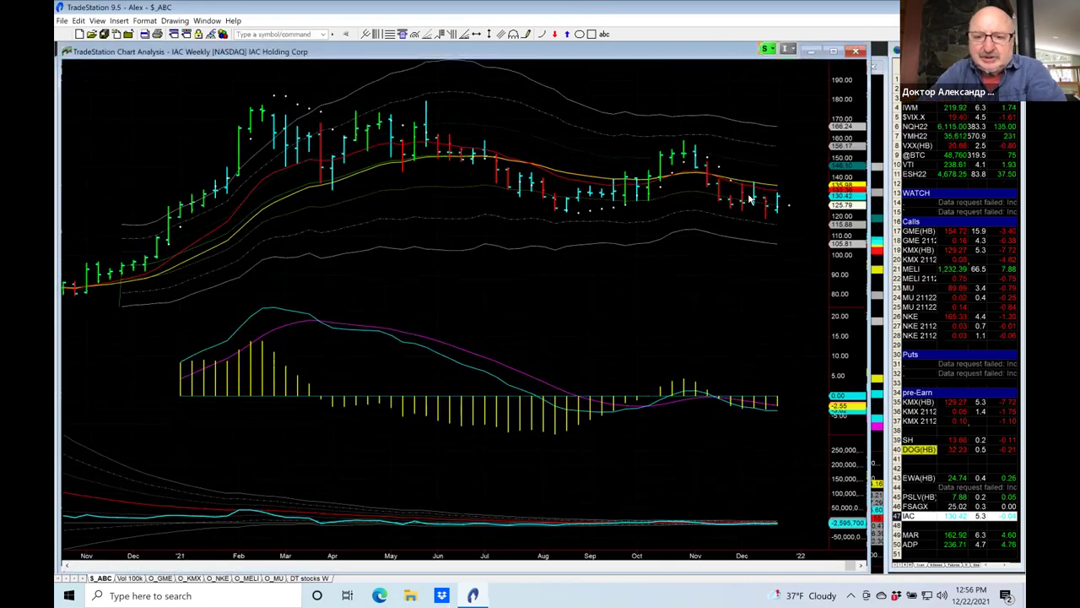
click(477, 34)
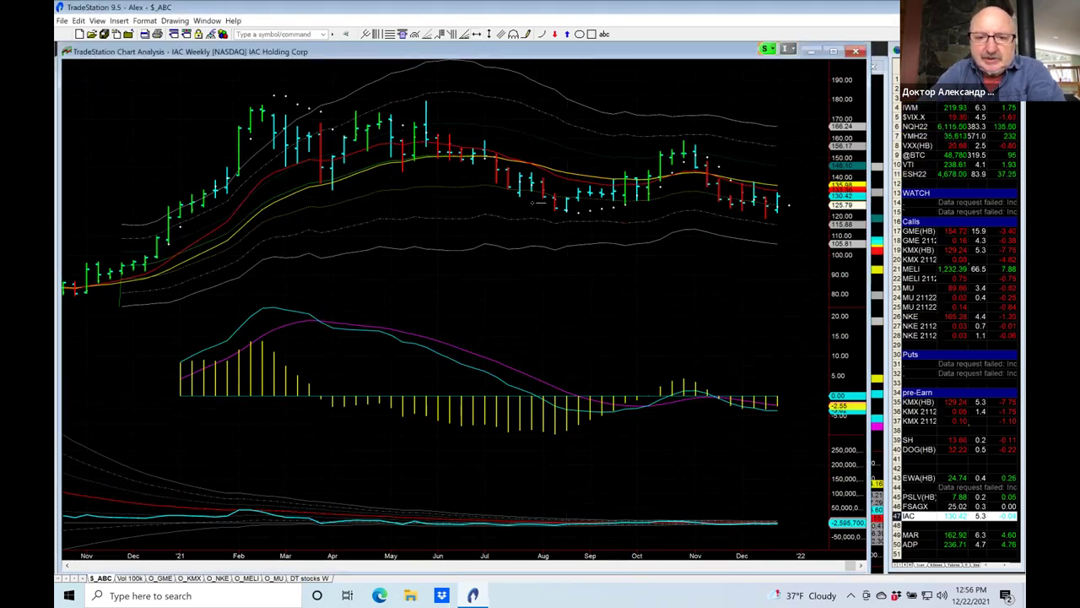
click(534, 209)
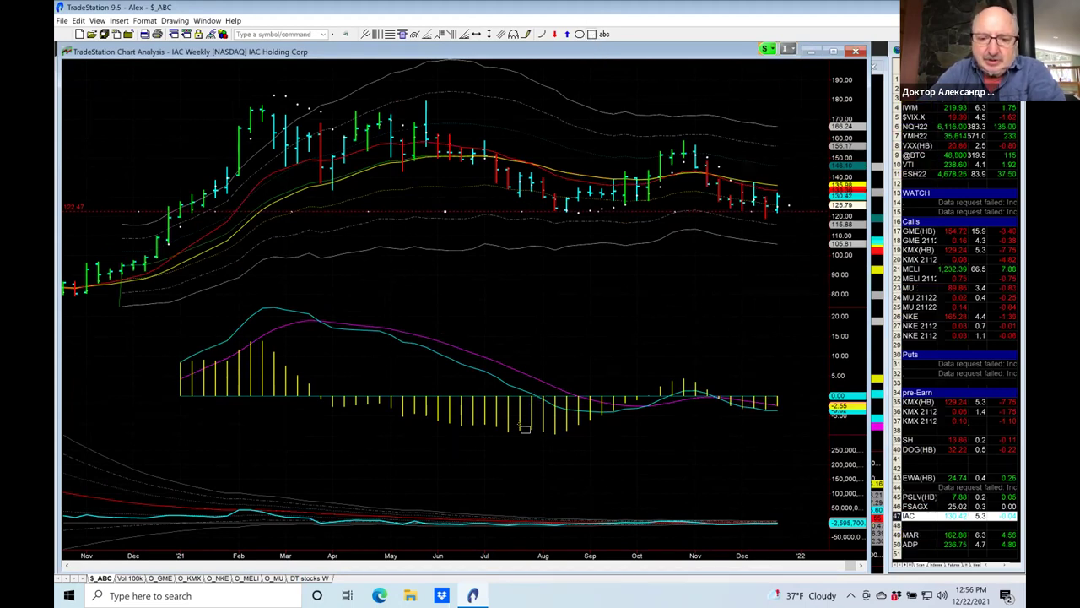
Draw a rectangle over the weekly IAC MACD histogram from about mid-July through late December, replacing the thin misplaced one
drag(526, 428, 773, 375)
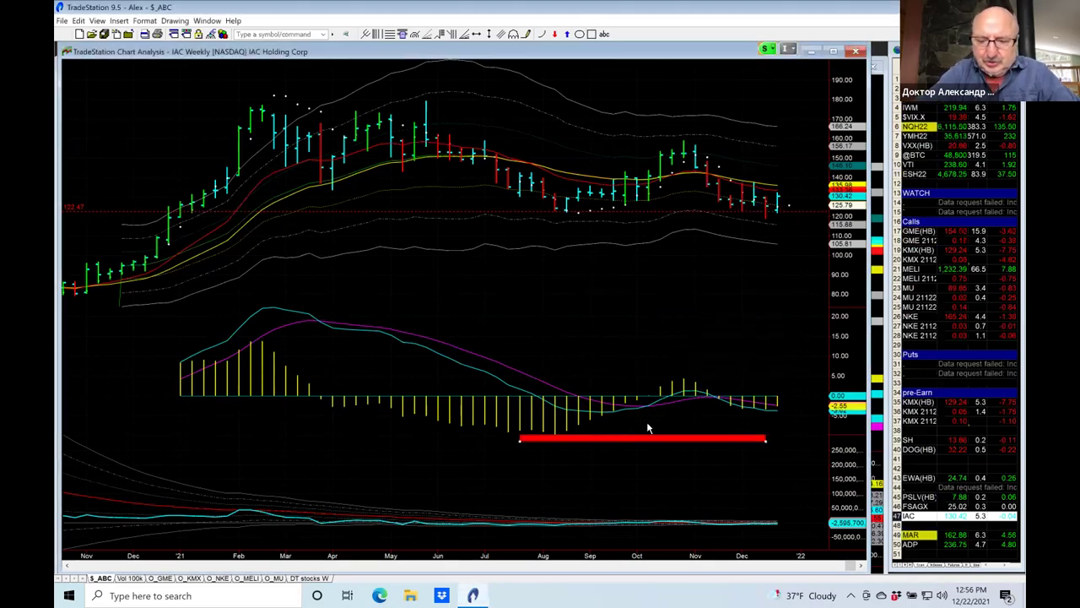
key(Delete)
click(592, 34)
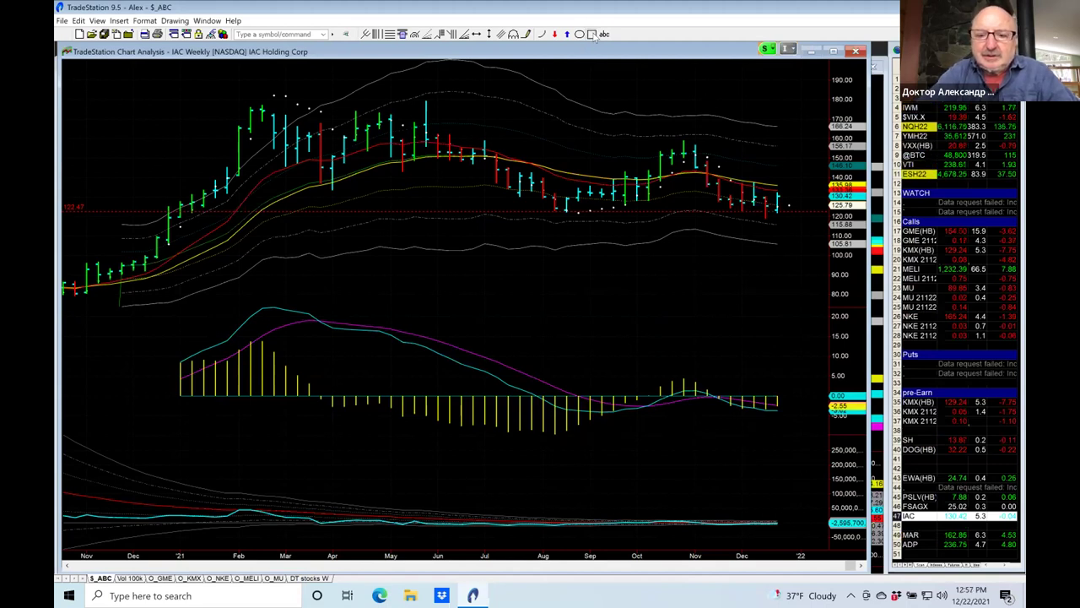
mouse_move(513, 369)
mouse_down()
mouse_move(615, 401)
mouse_move(738, 409)
mouse_move(775, 425)
mouse_up()
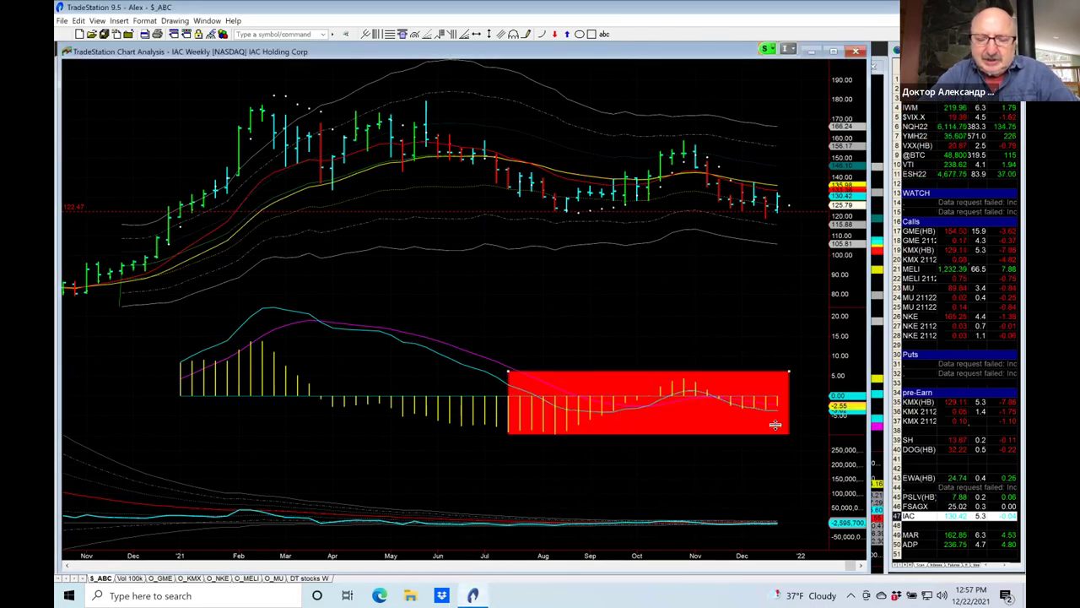
Review the marked daily and weekly IAC charts, and change the charted symbol to MU
click(880, 129)
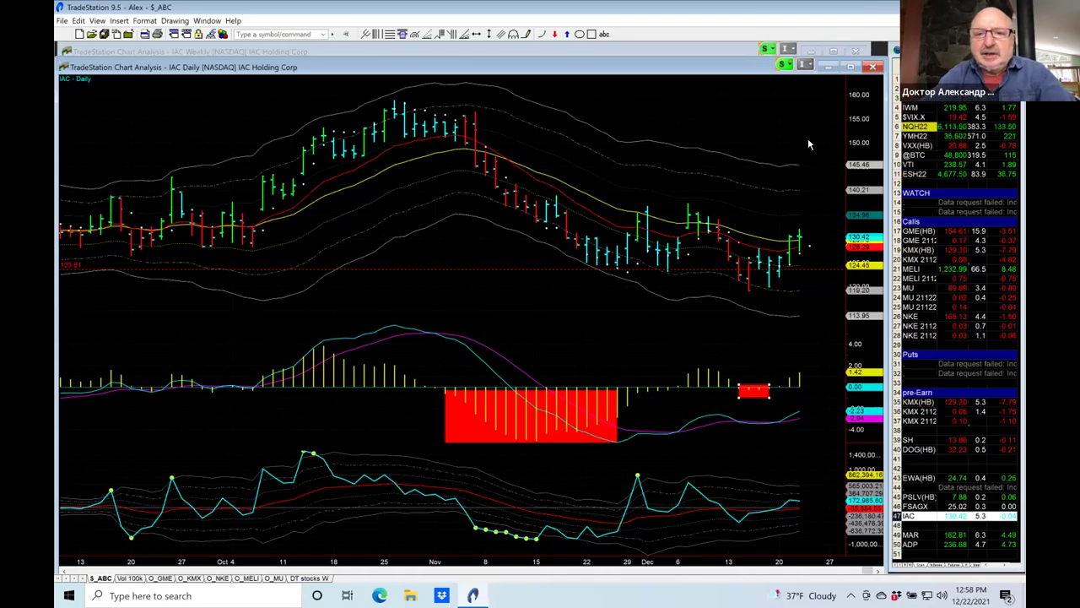
click(618, 47)
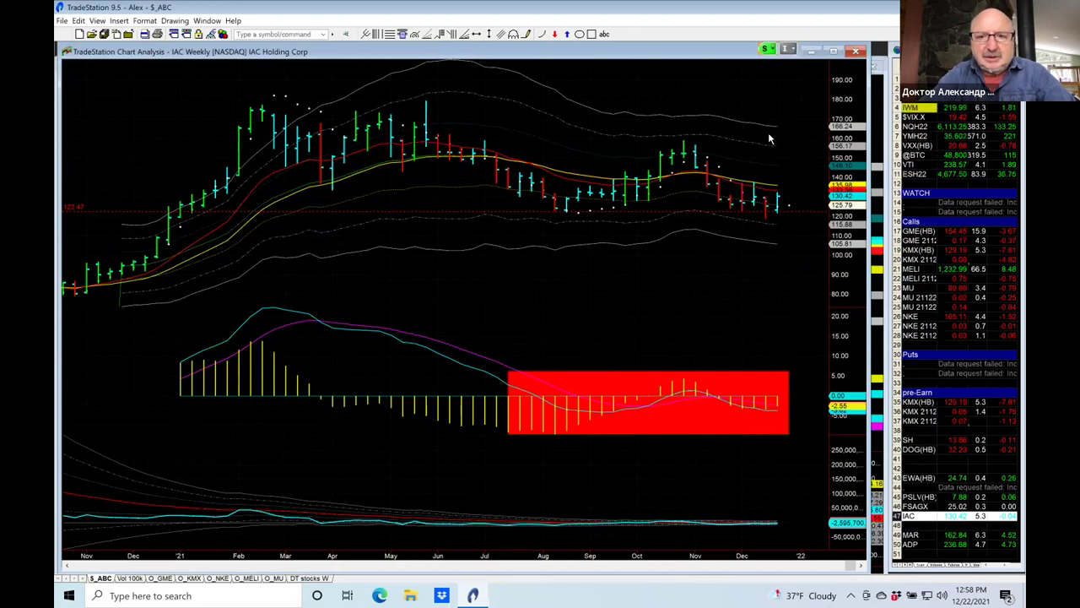
text(mu)
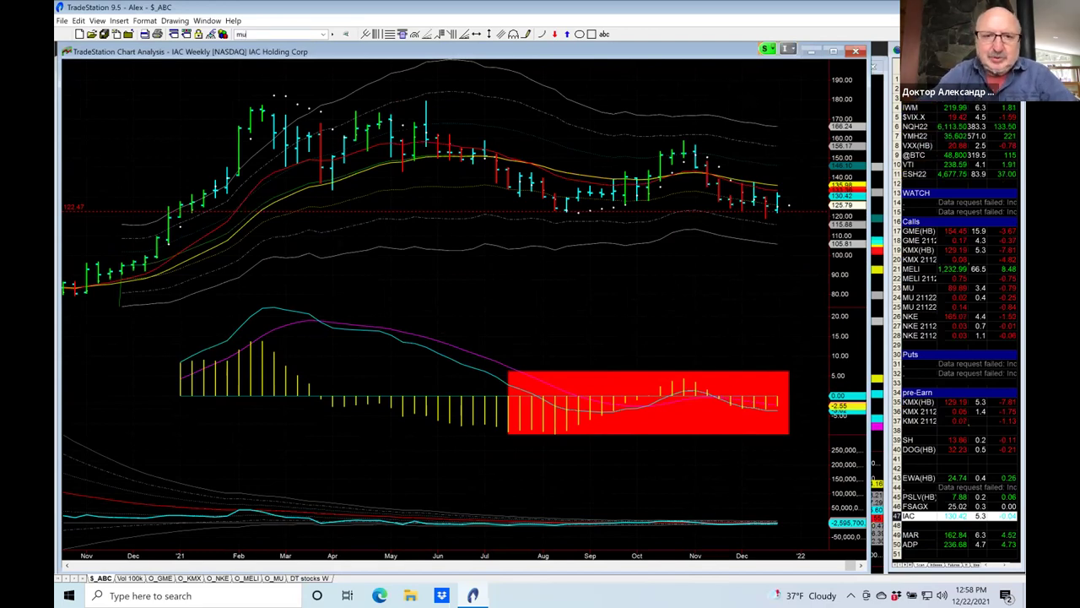
key(Return)
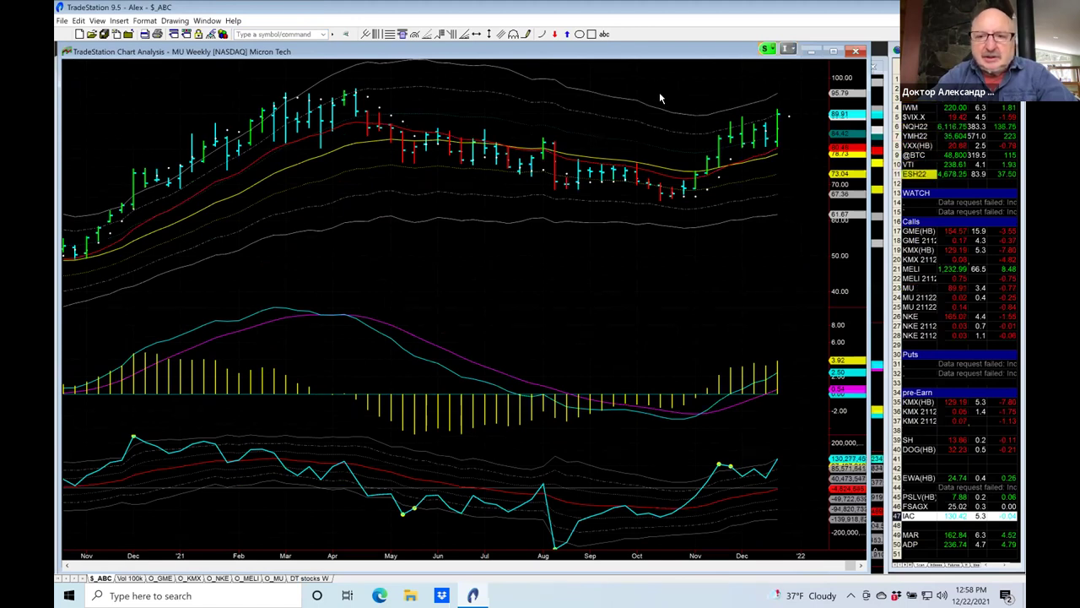
Change the charted symbol to KMX and bring its daily chart in front of the weekly one
text(kmx)
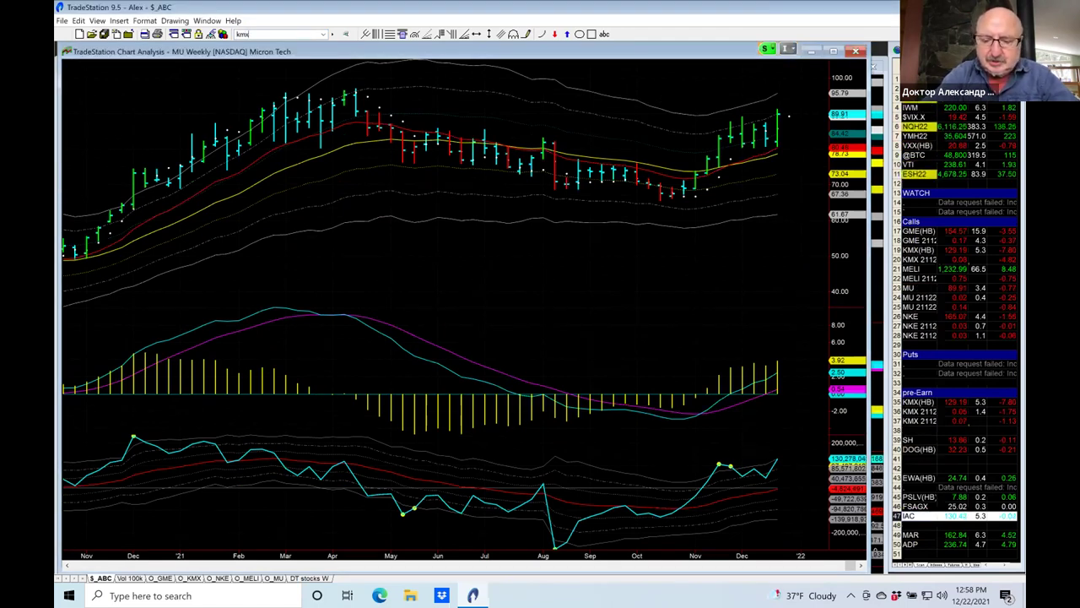
key(Return)
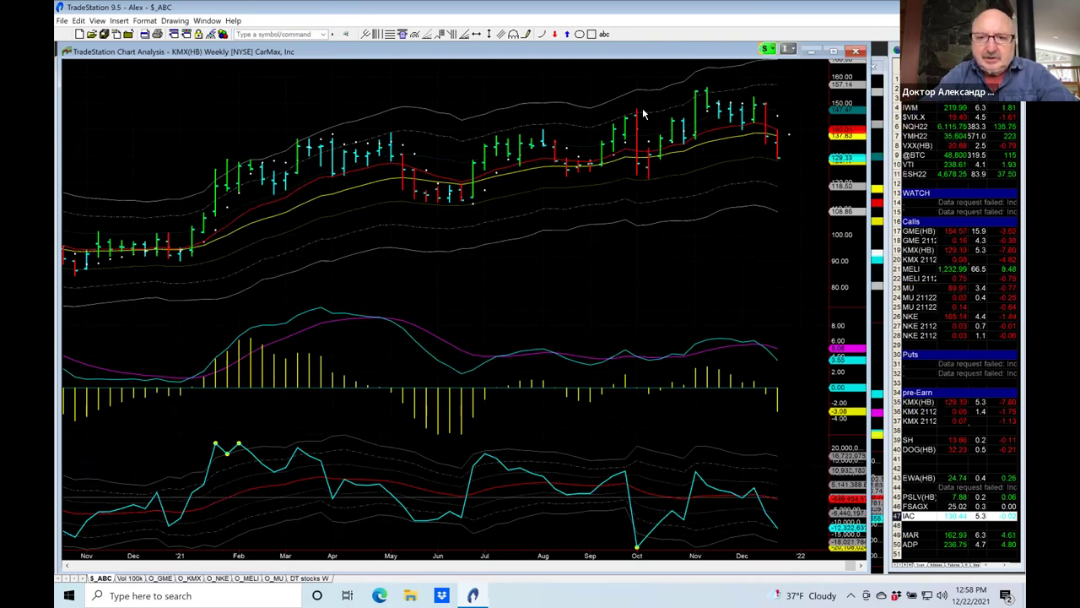
mouse_move(593, 112)
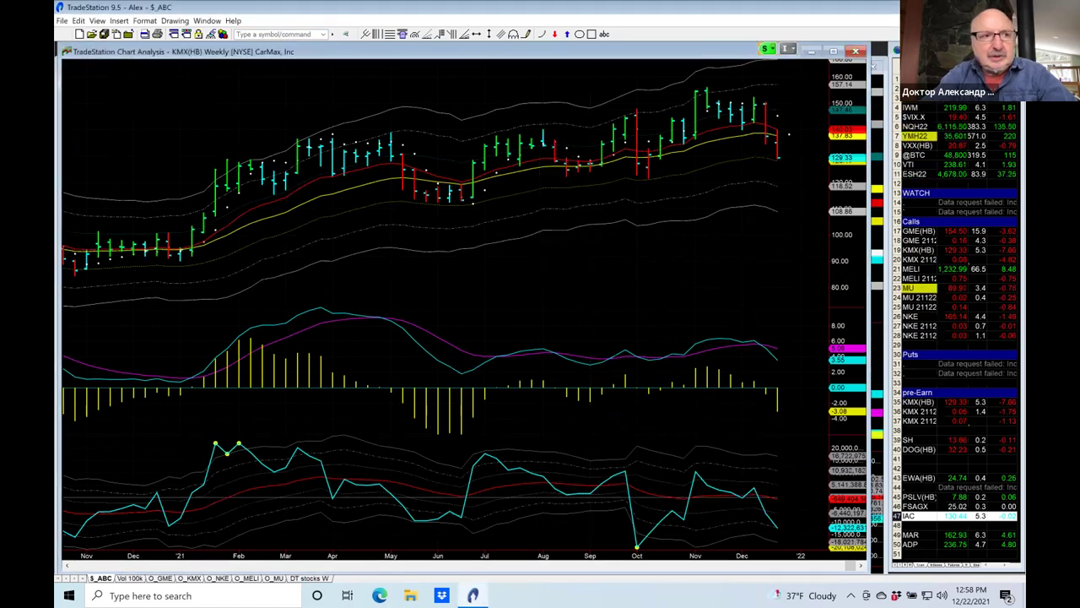
click(878, 316)
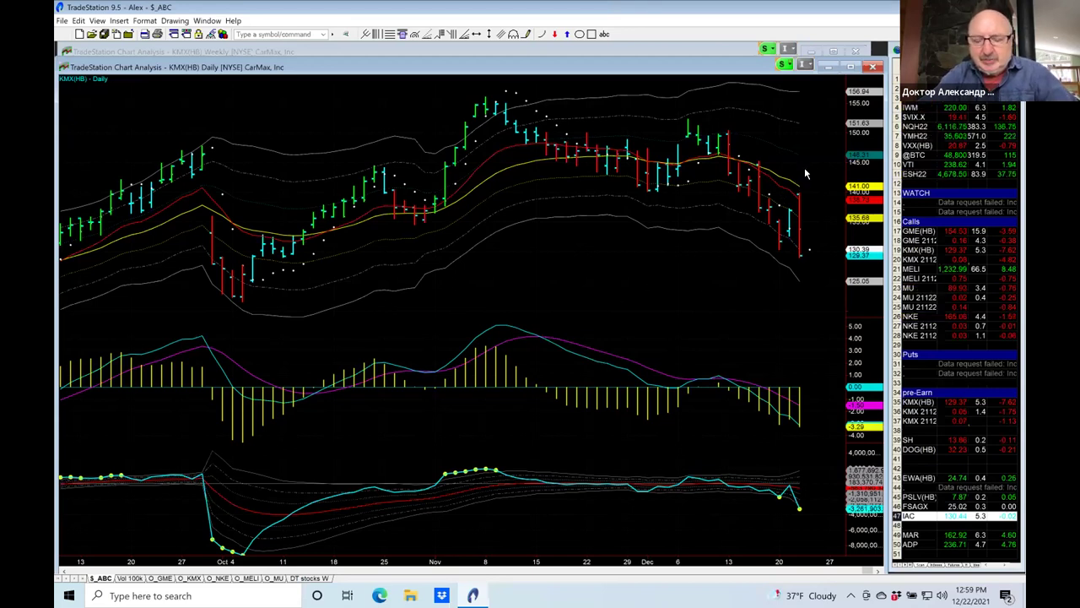
Set the daily KMX chart's bar interval to 25 minutes, and bring the weekly KMX chart back to the front
text(25)
key(Return)
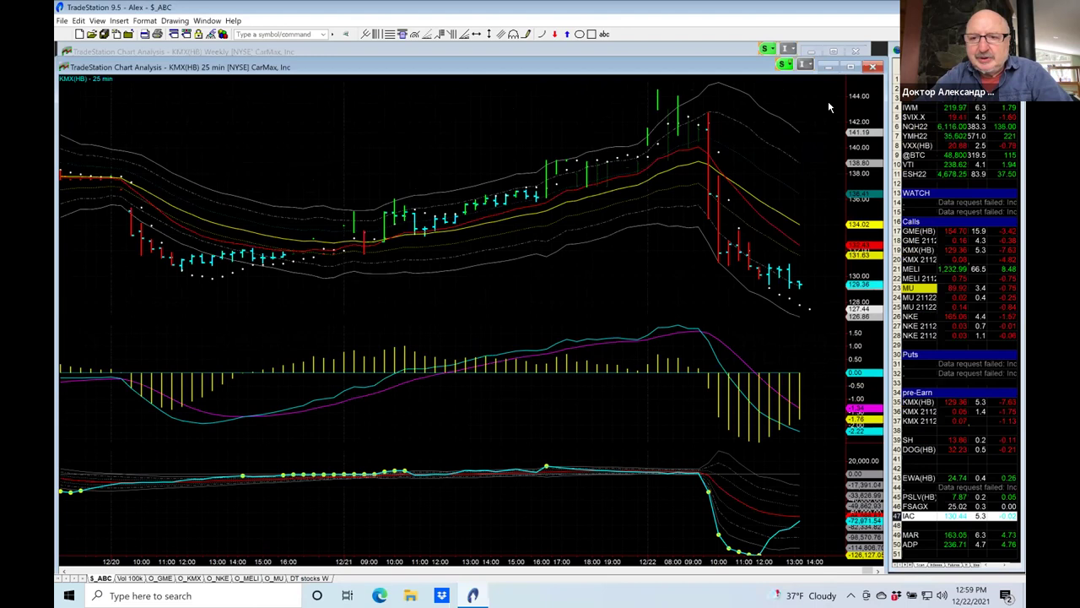
click(734, 47)
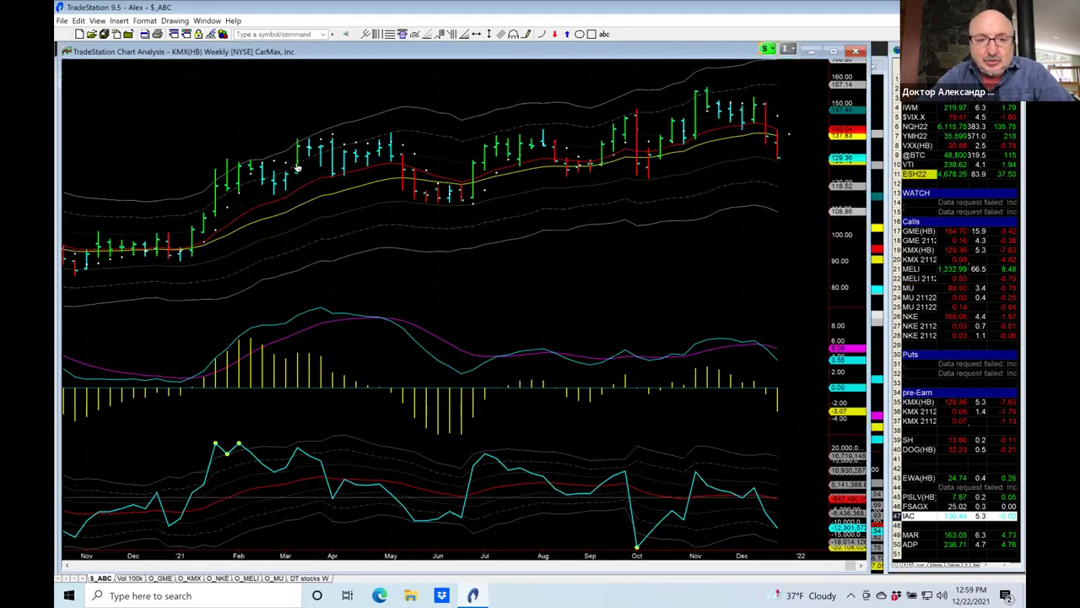